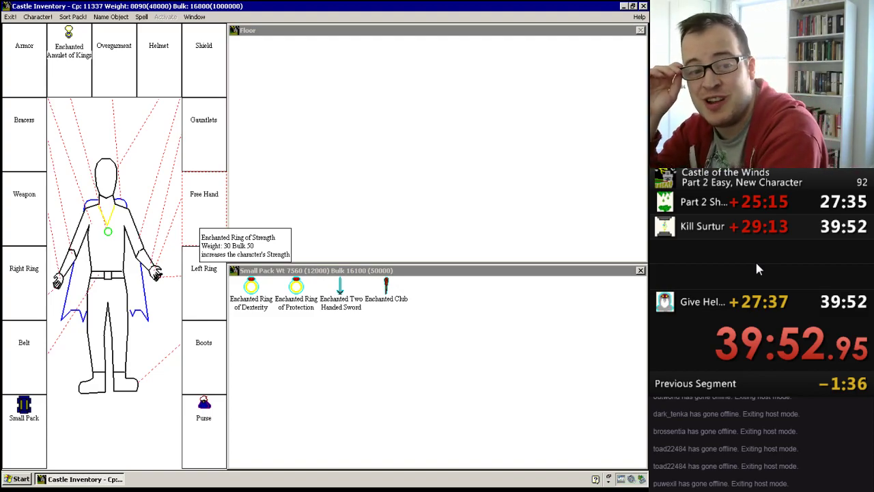
- Review Larry's character sheet at the starting armor value of 16
key(KP_3)
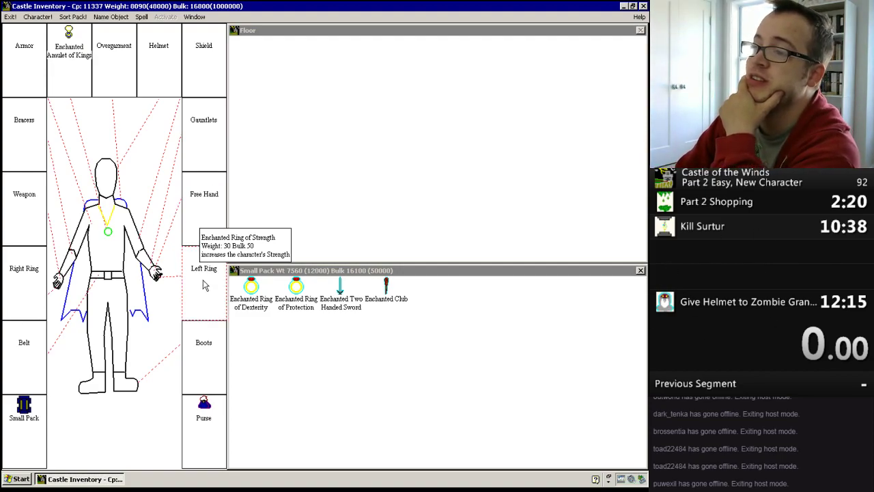
click(36, 17)
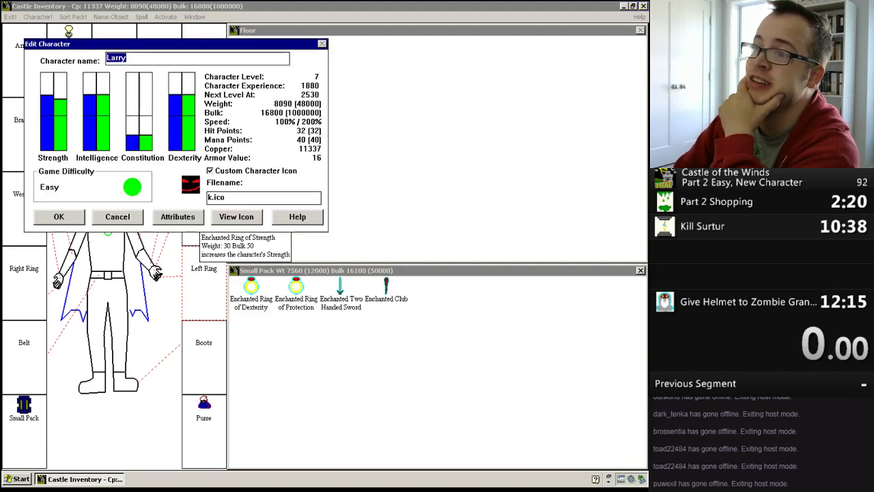
click(71, 219)
- Wear the Enchanted Ring of Dexterity in the Left Ring slot and confirm armor value 21
drag(250, 287, 203, 290)
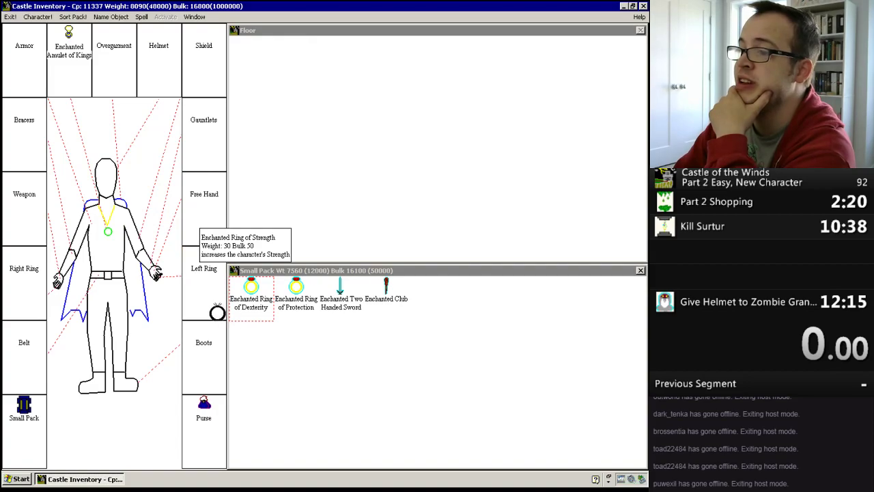
click(38, 16)
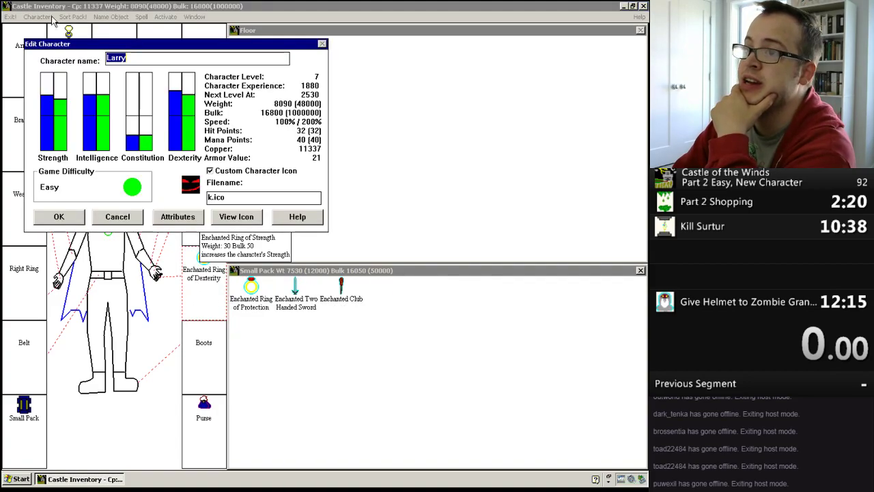
click(59, 217)
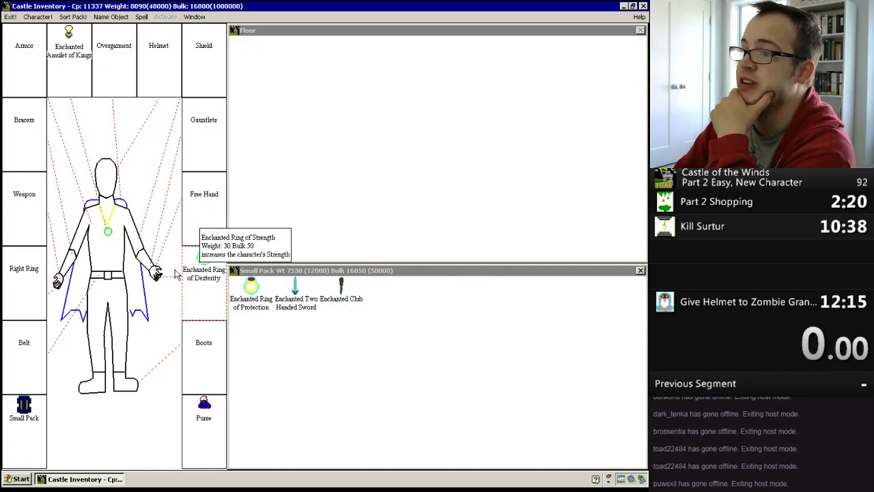
click(37, 16)
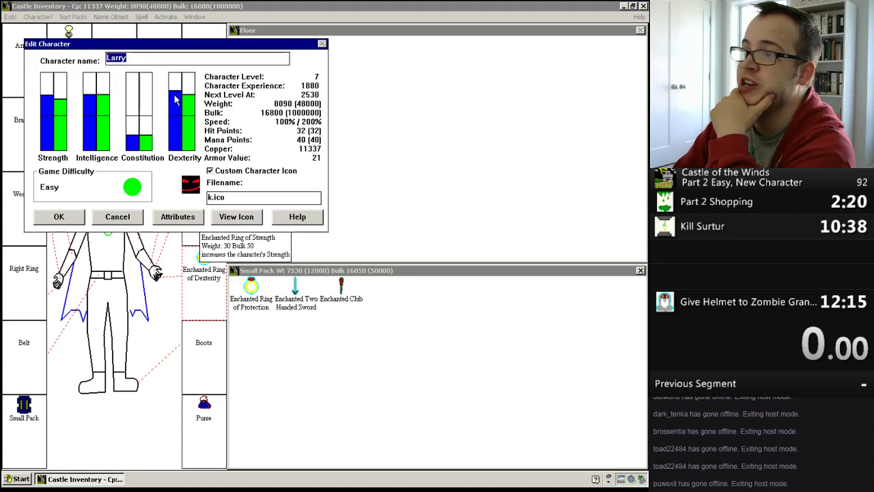
key(Return)
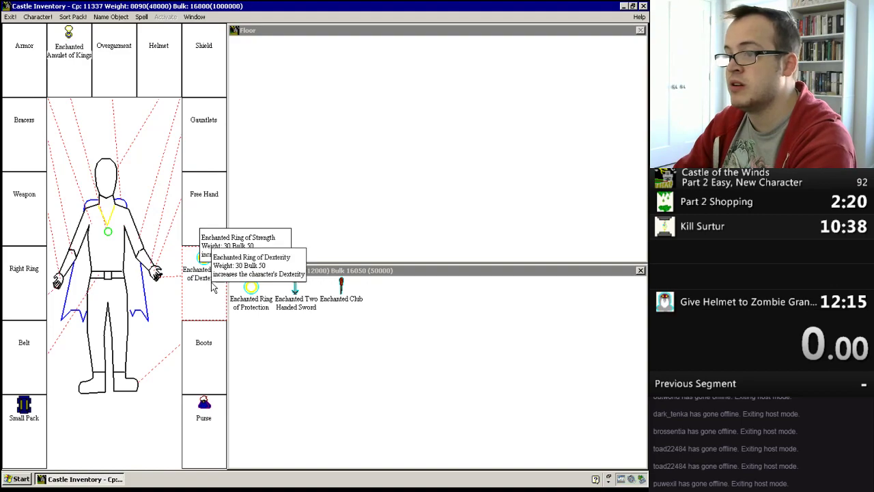
mouse_move(205, 273)
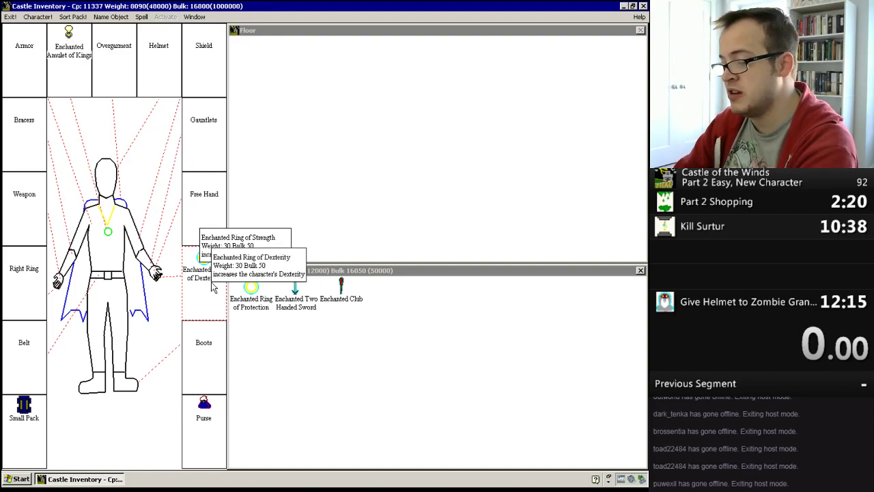
- Move the dexterity ring out of the Left Ring slot and recheck the character sheet
drag(208, 280, 203, 205)
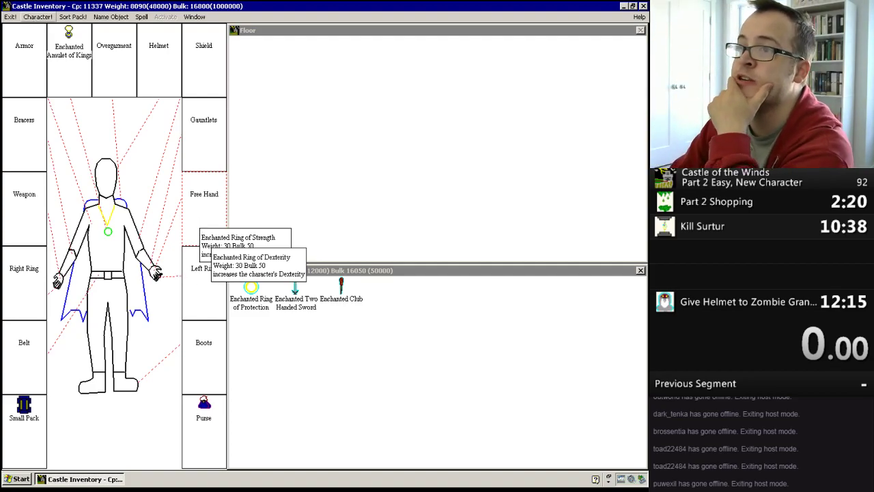
key(F2)
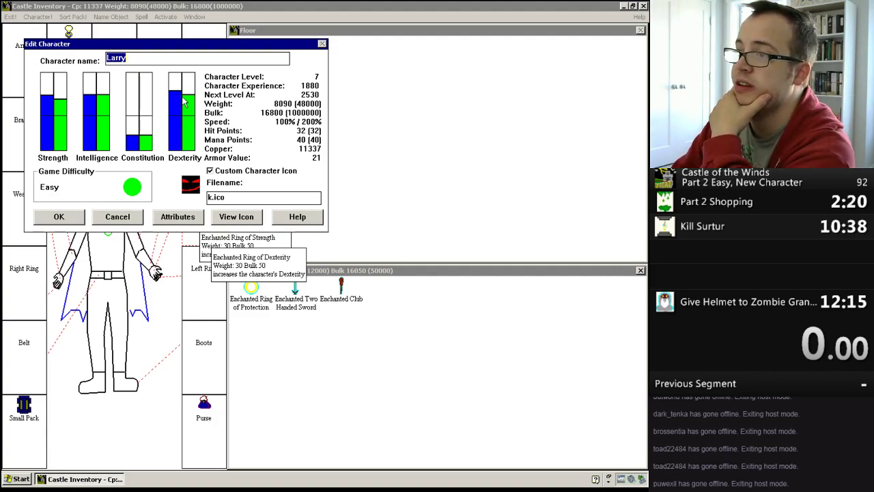
click(59, 216)
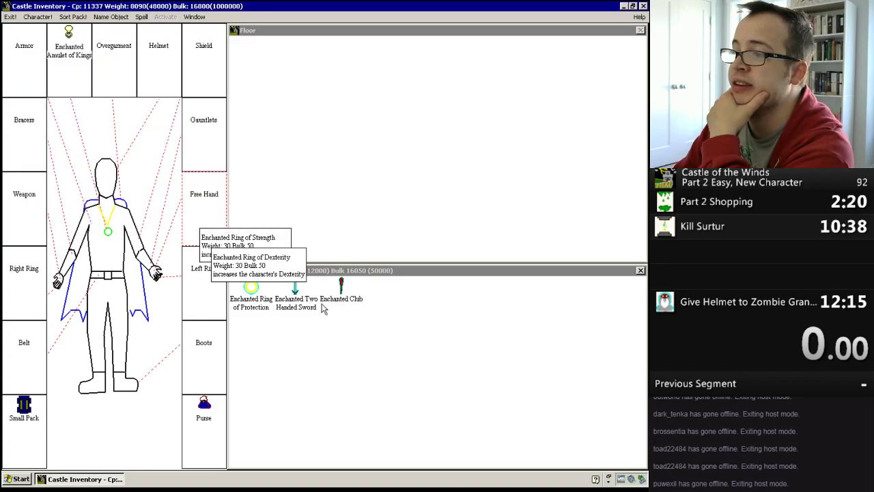
key(alt+c)
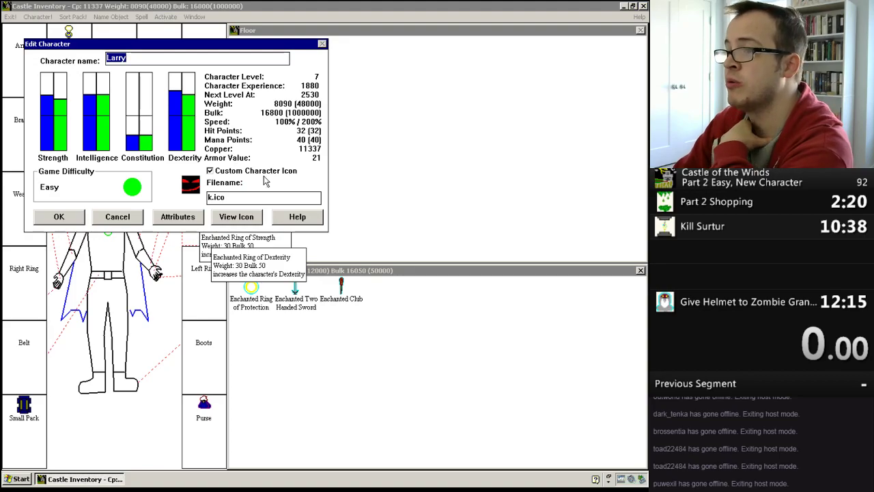
- Wear the Enchanted Ring of Protection in the Left Ring slot and verify armor value 26
key(Return)
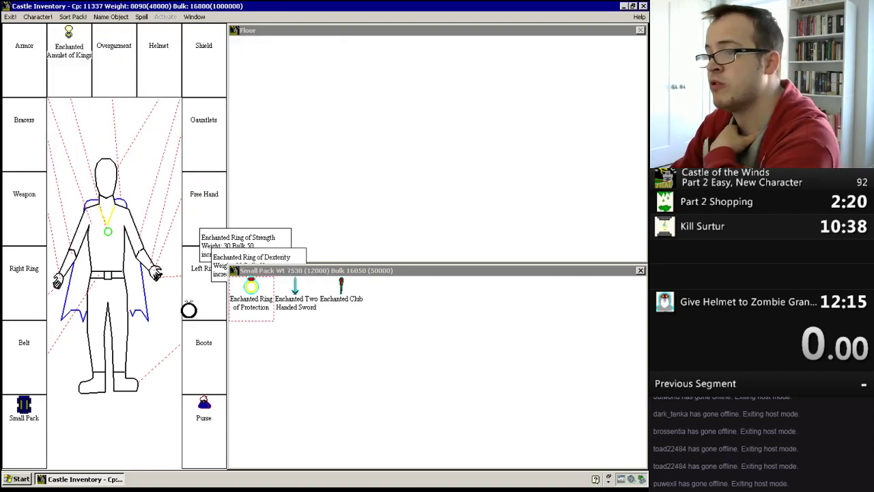
drag(250, 291, 203, 273)
click(37, 16)
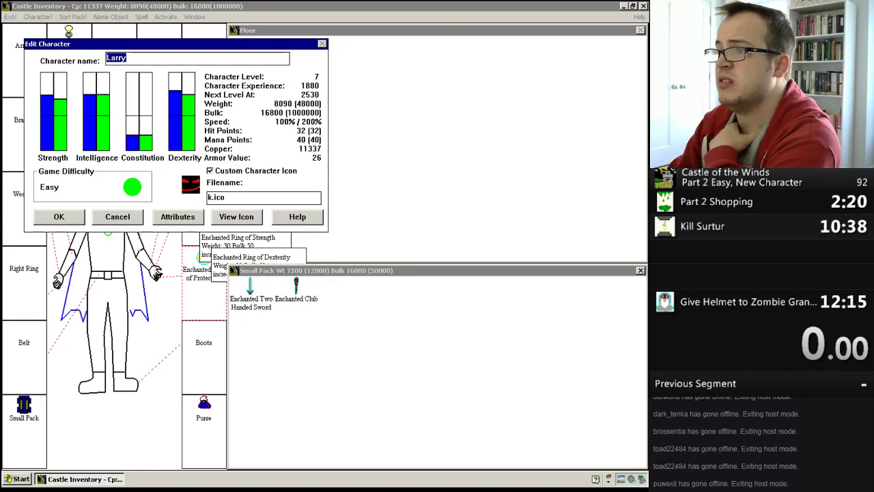
click(108, 219)
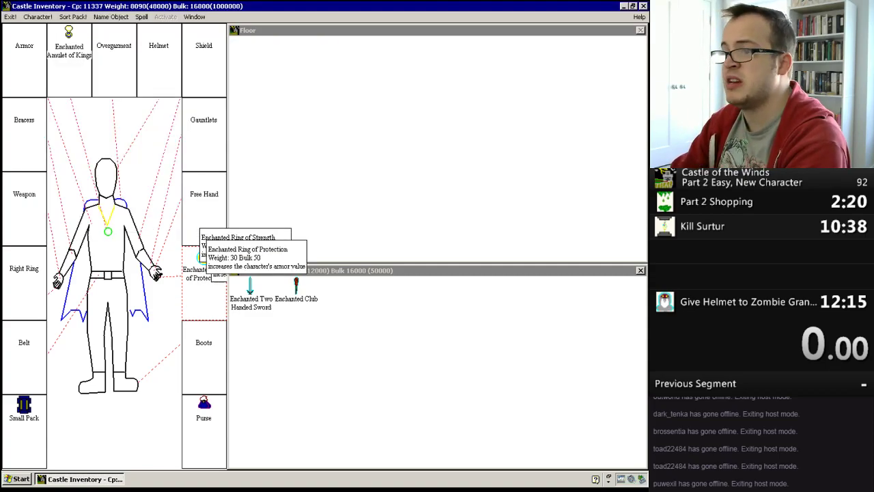
key(alt+c)
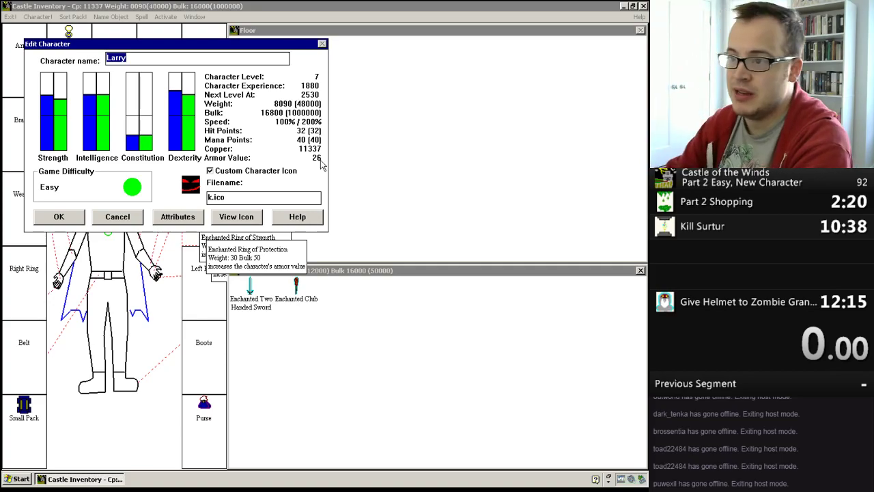
click(58, 216)
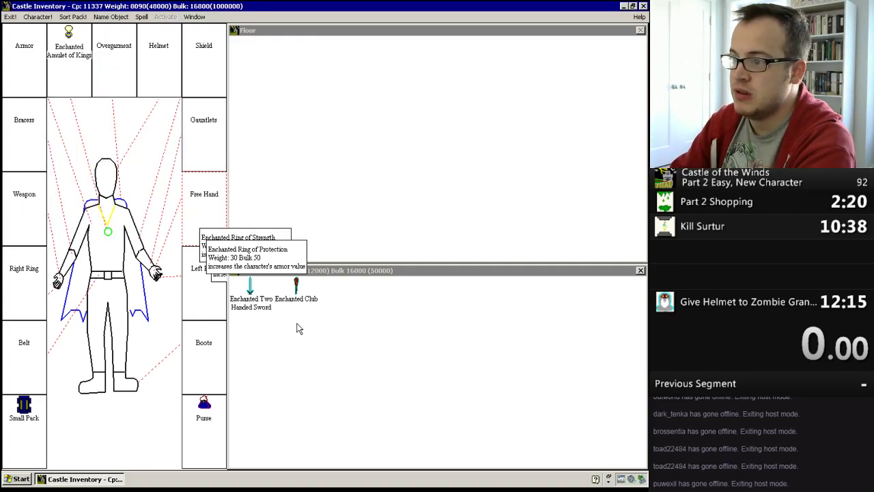
click(251, 303)
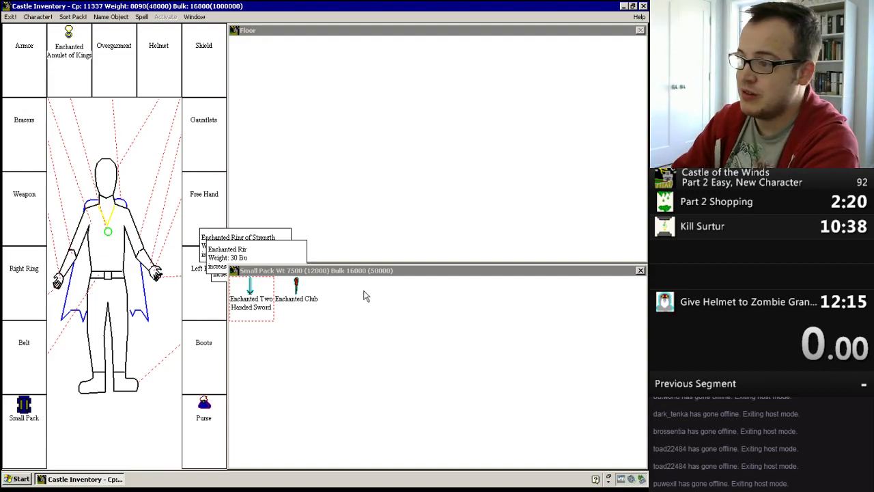
- Inspect the Enchanted Club and Two Handed Sword, then equip the club as the weapon
right_click(311, 293)
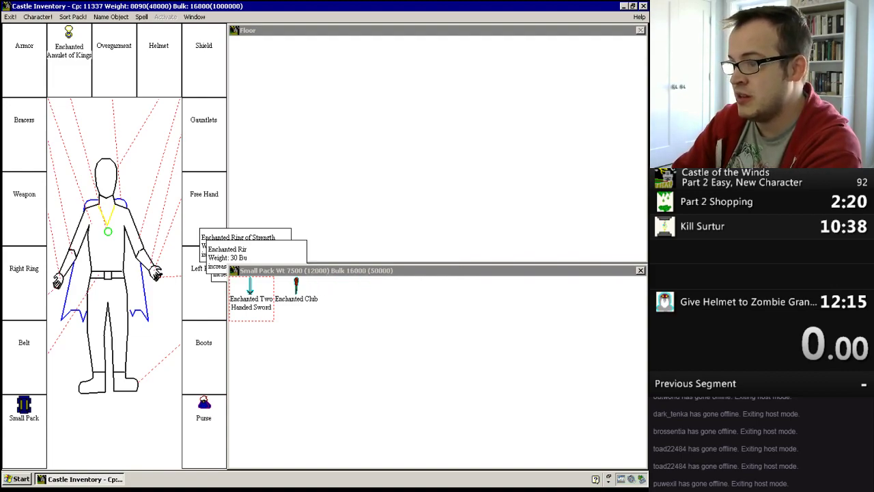
right_click(252, 290)
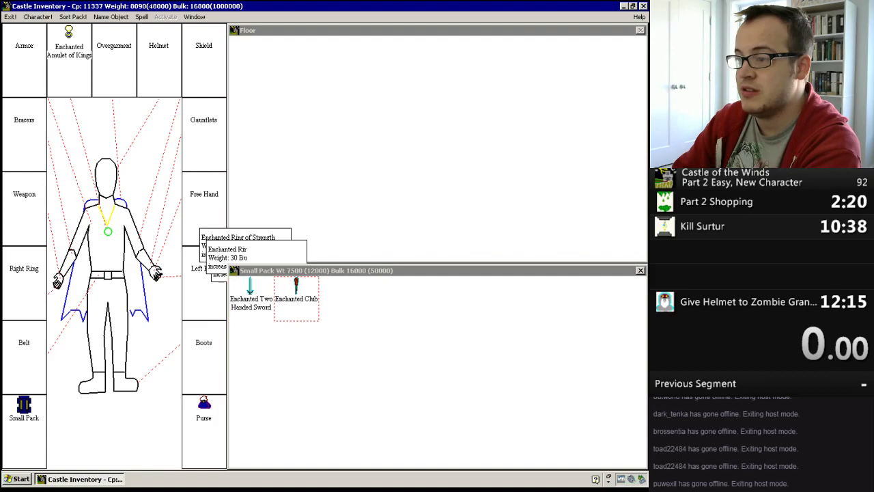
drag(296, 294, 24, 198)
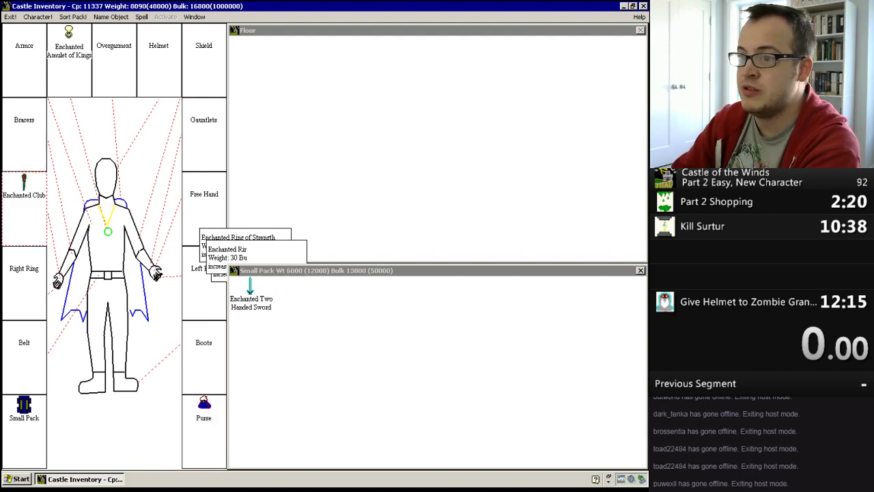
click(38, 16)
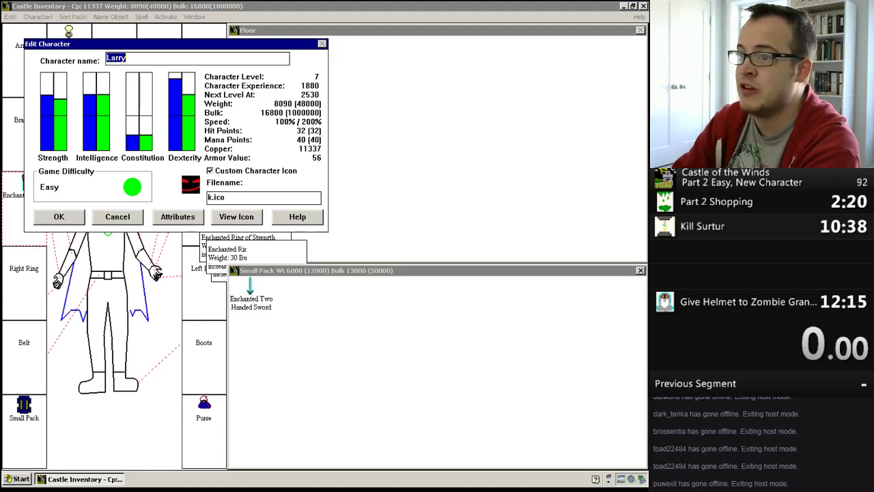
click(59, 219)
- Move the Enchanted Club to Free Hand and confirm the armor value stays at 56
drag(24, 180, 204, 215)
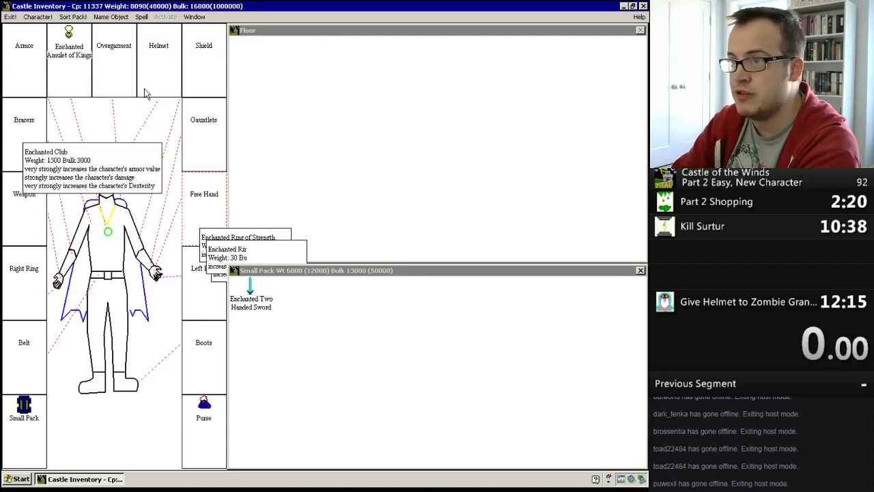
click(38, 17)
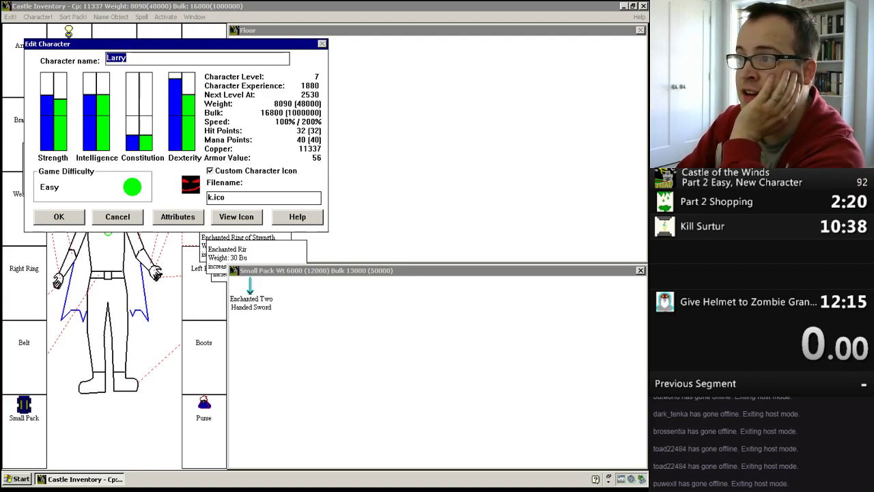
click(59, 216)
- Put the Enchanted Two Handed Sword in the Weapon slot and confirm armor value remains 56
drag(252, 293, 24, 198)
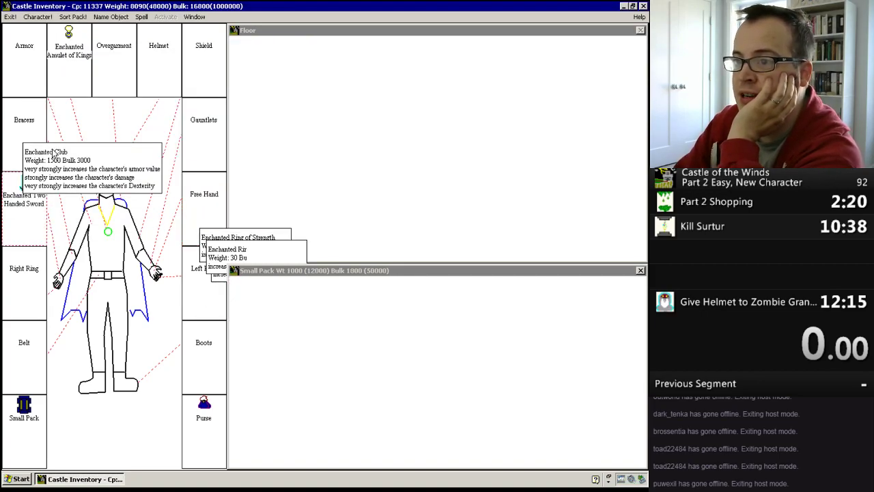
click(37, 17)
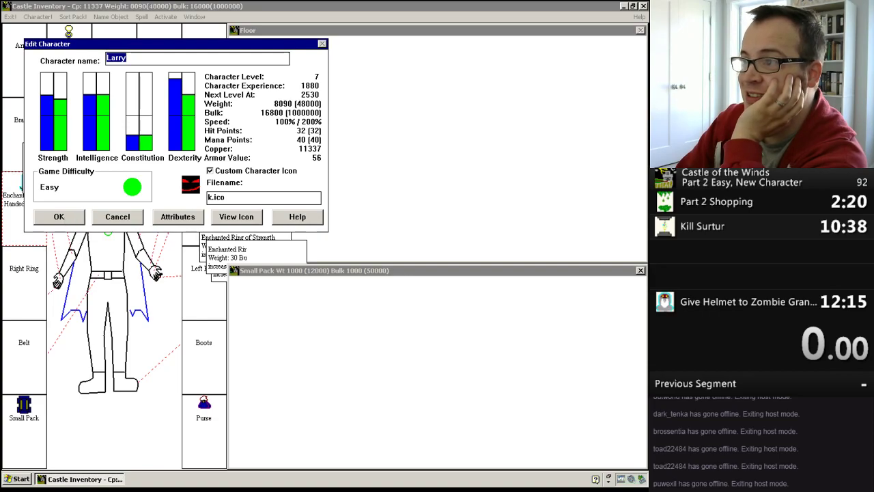
click(60, 216)
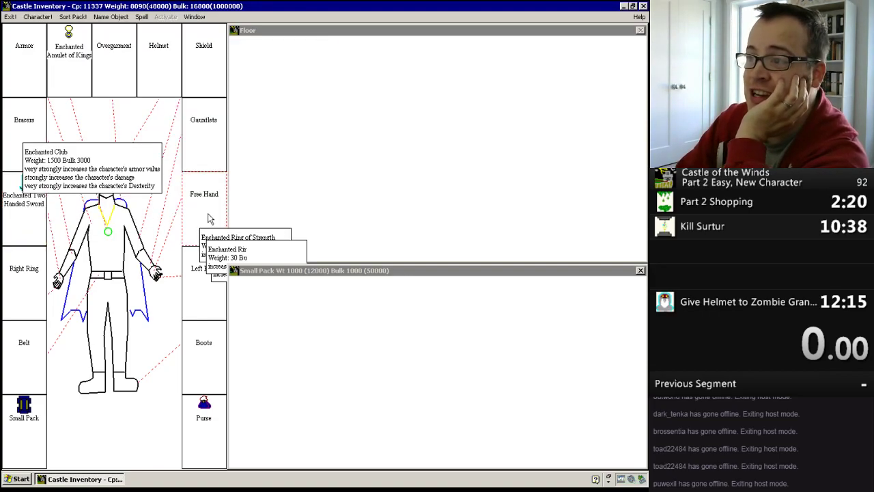